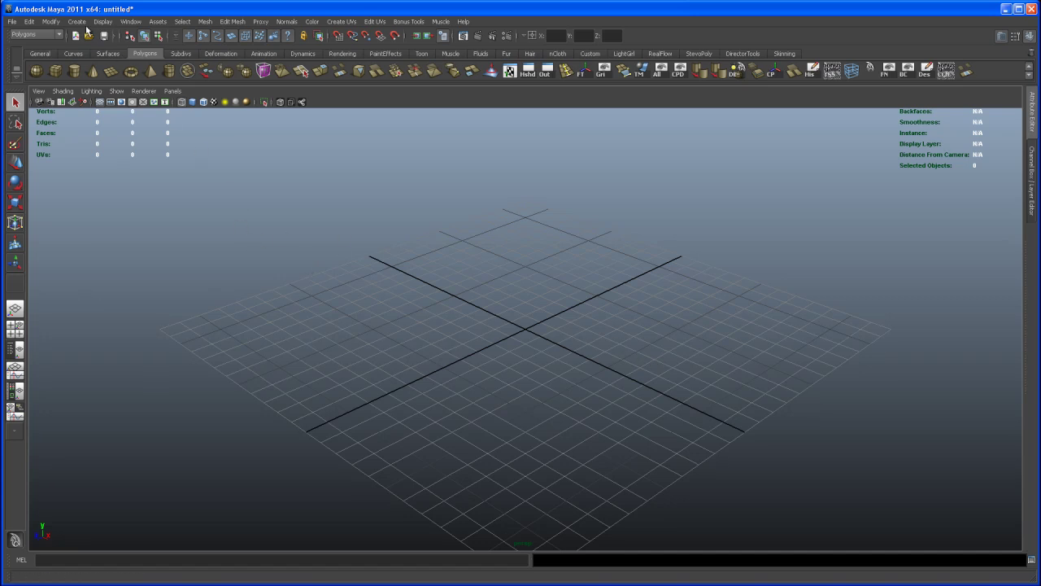
- Create a new Maya project named RB6_F1_tut using the default folder names
left_click(12, 21)
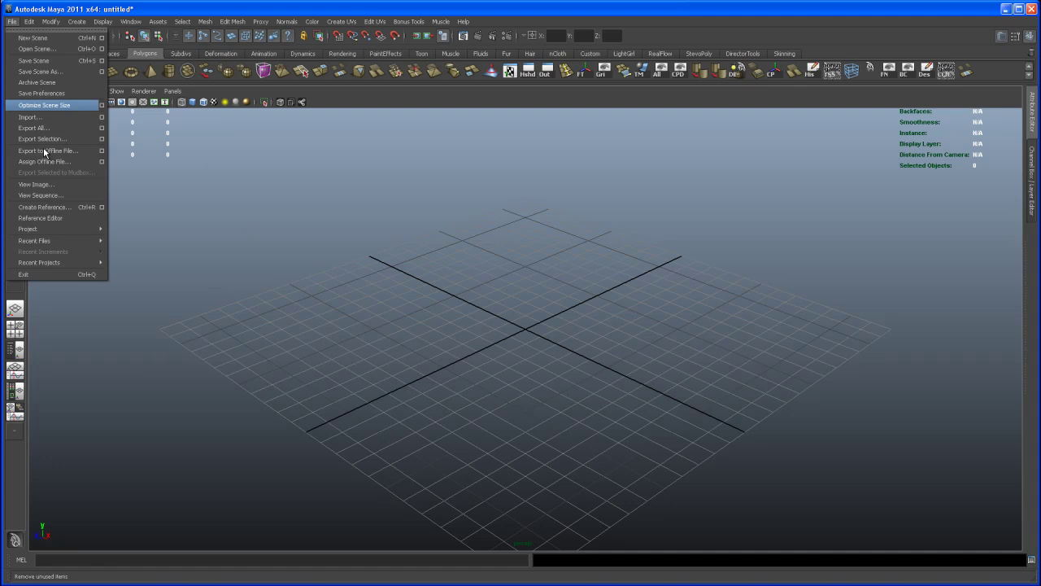
mouse_move(61, 229)
left_click(128, 235)
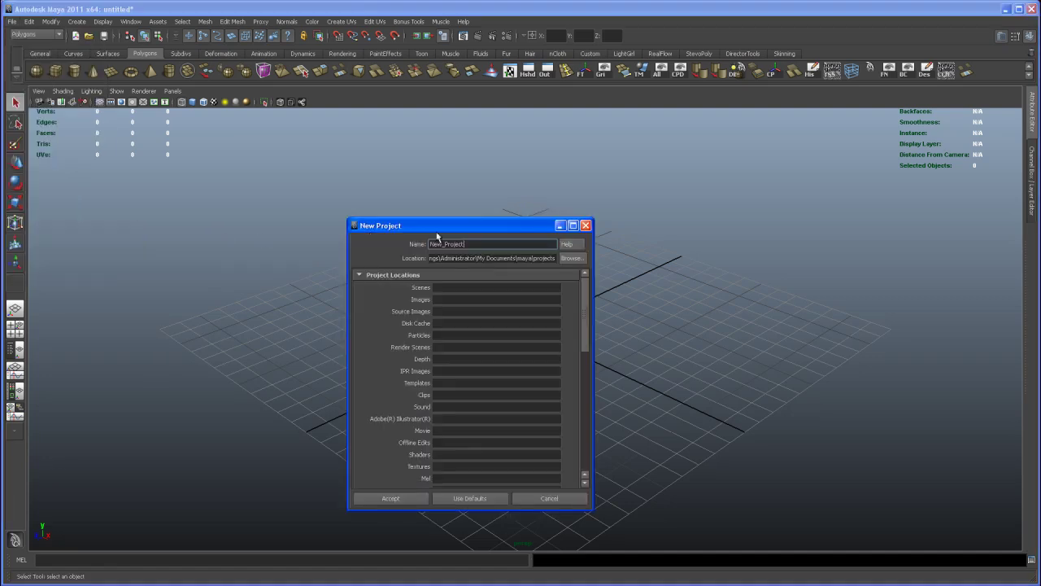
double_click(468, 243)
key("BackSpace")
left_click(461, 497)
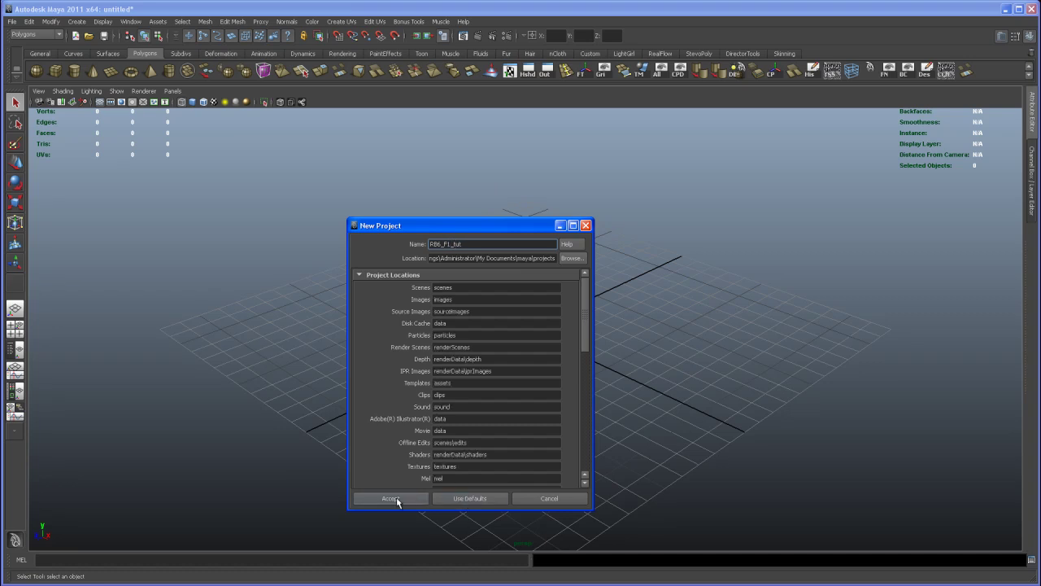
left_click(393, 498)
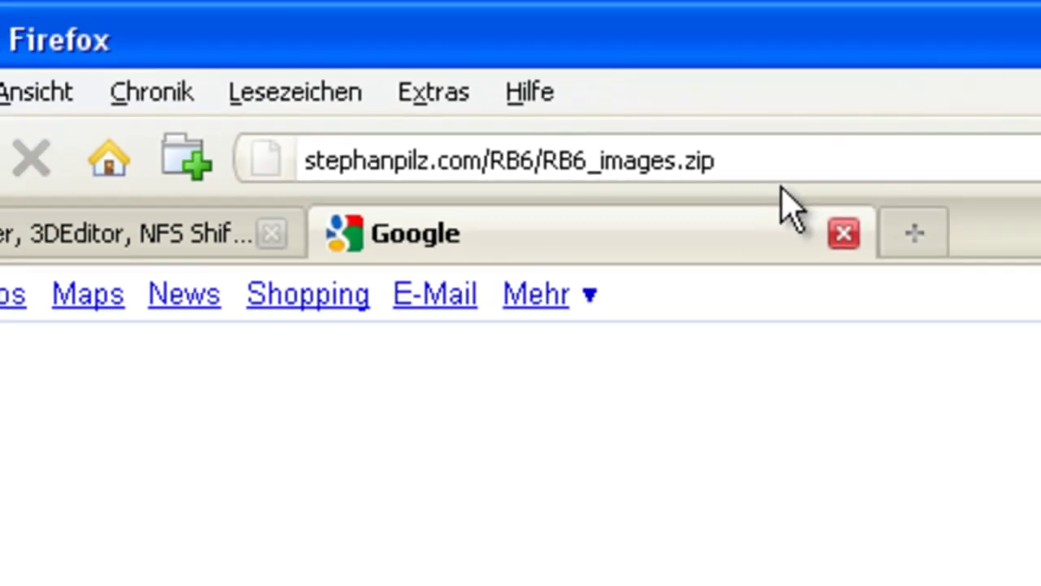
- Load stephanpilz.com/RB6/RB6_images.zip in Firefox and cancel the download dialog
key("Return")
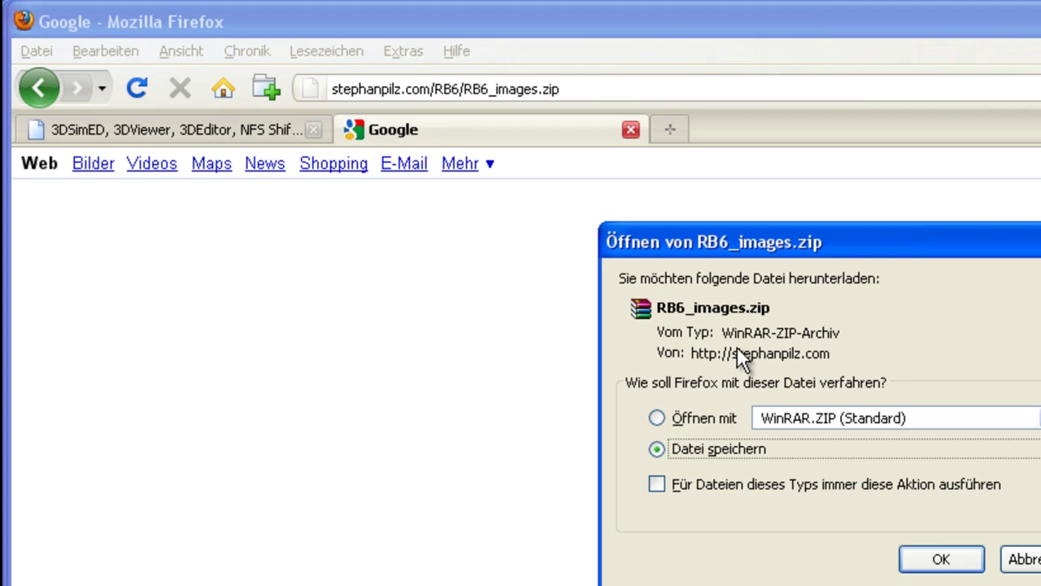
left_click(1033, 561)
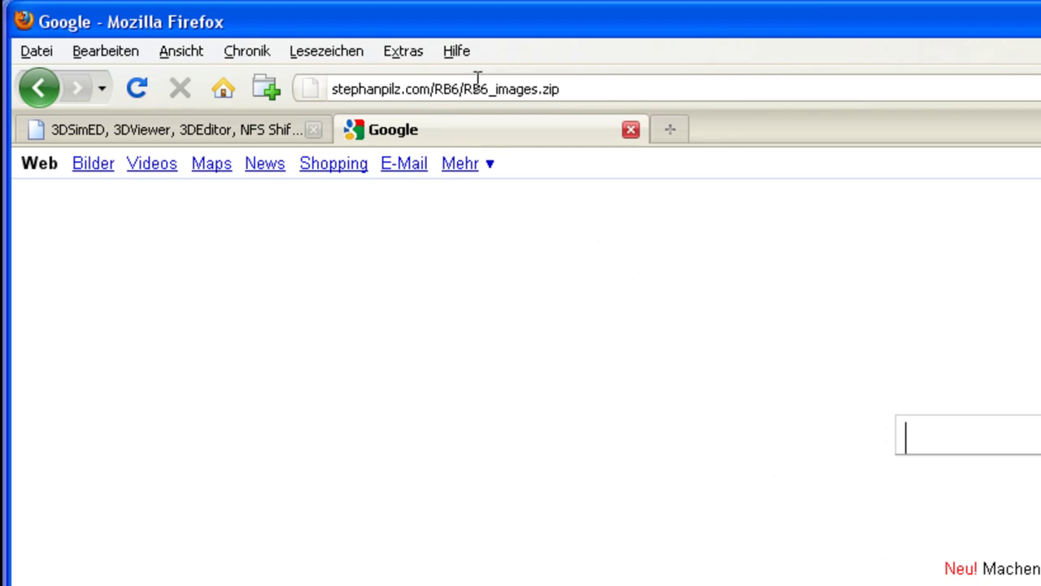
- Change the address to RB6_photos.zip, load it, and close the download prompt
left_click(541, 94)
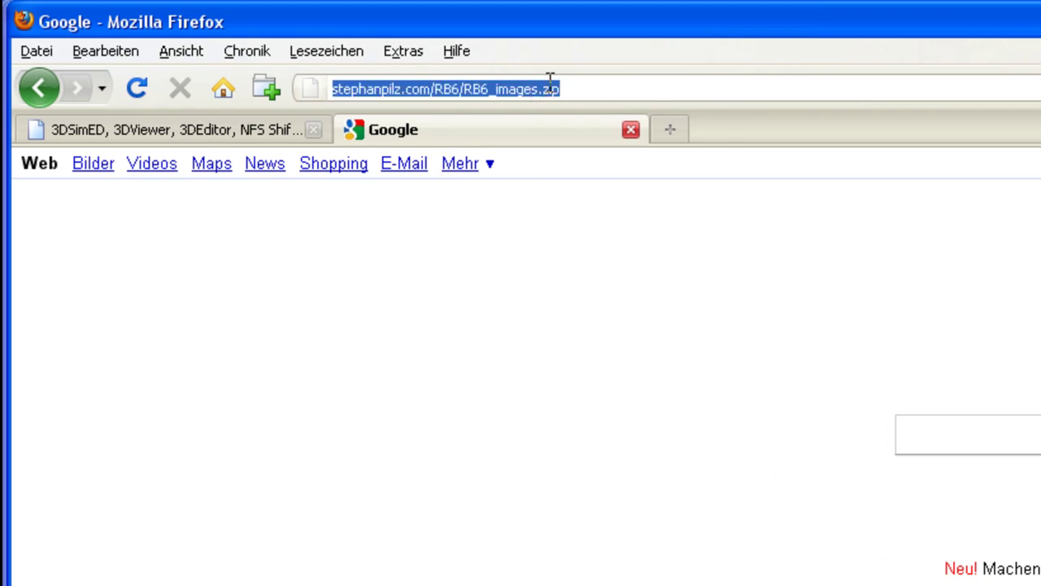
left_click(550, 79)
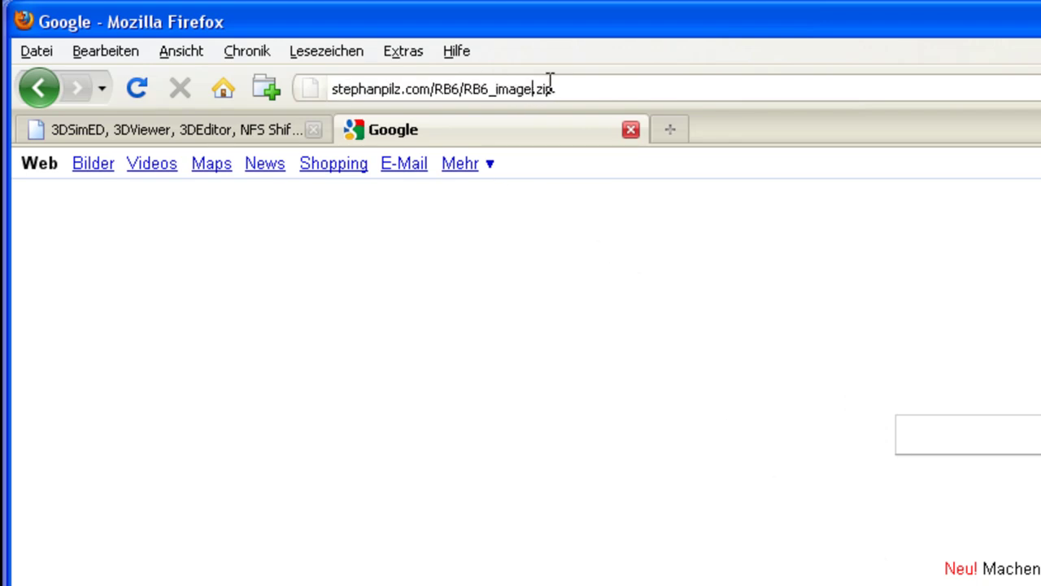
key("BackSpace")
key("BackSpace")
key("BackSpace")
key("BackSpace")
key("BackSpace")
key("BackSpace")
type("photos")
key("Return")
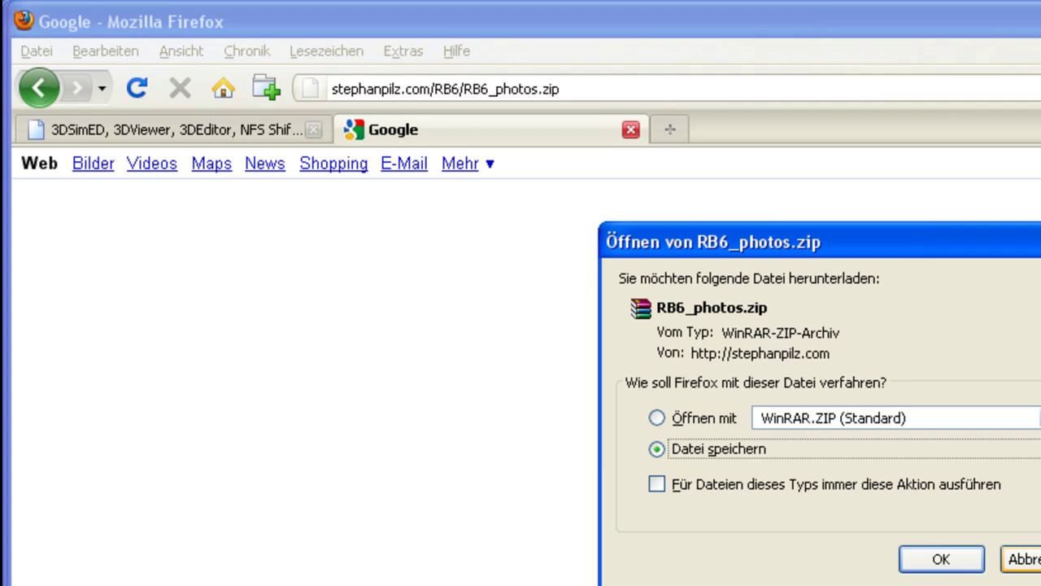
key("Return")
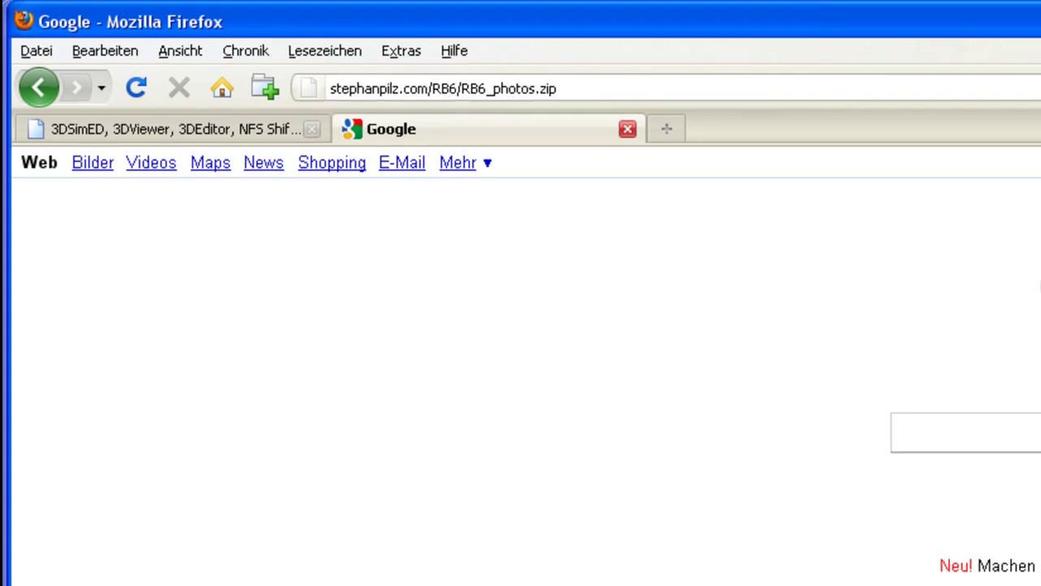
- Open RB6_images.zip from the Desktop in a file browser window
key("super+e")
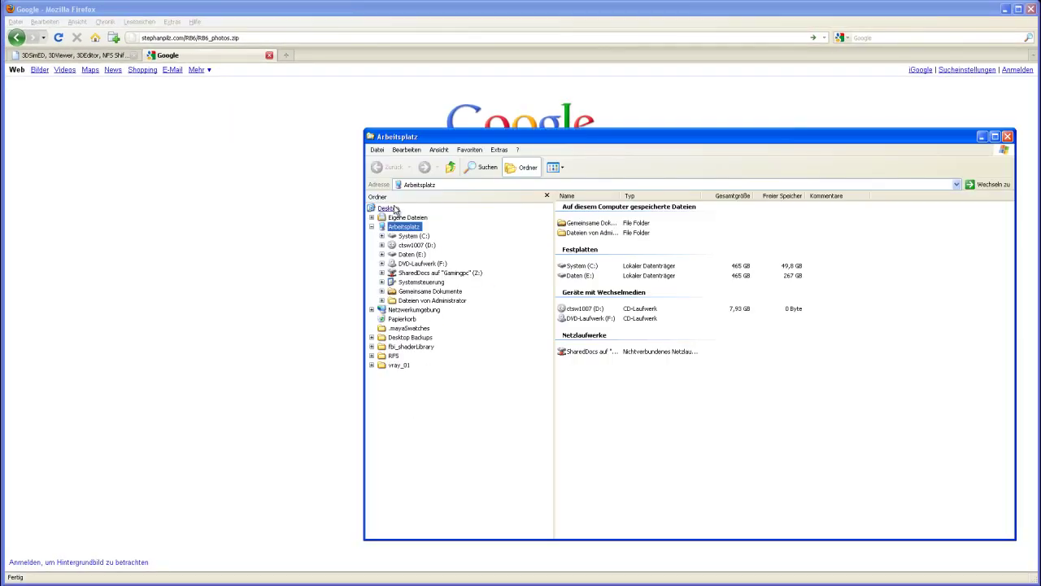
left_click(389, 208)
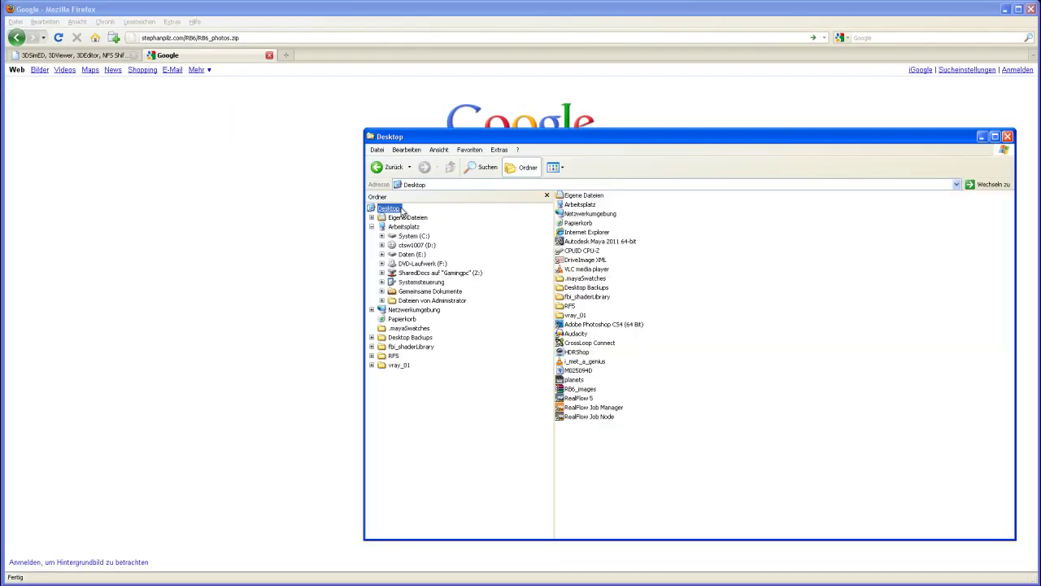
double_click(579, 394)
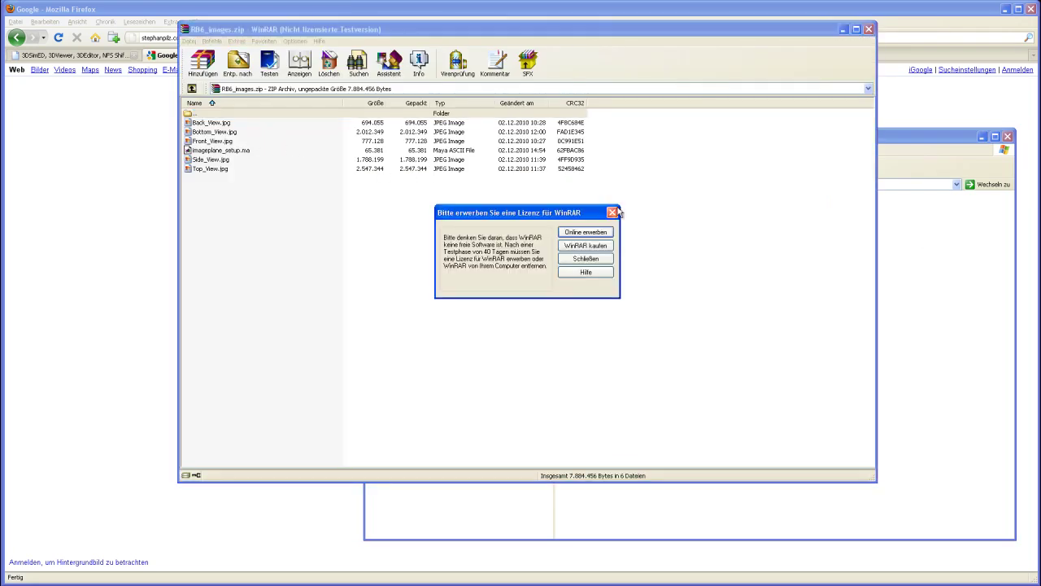
- Dismiss the licence reminder and browse the extraction destination to Eigene Dateien\maya\projects
left_click(613, 211)
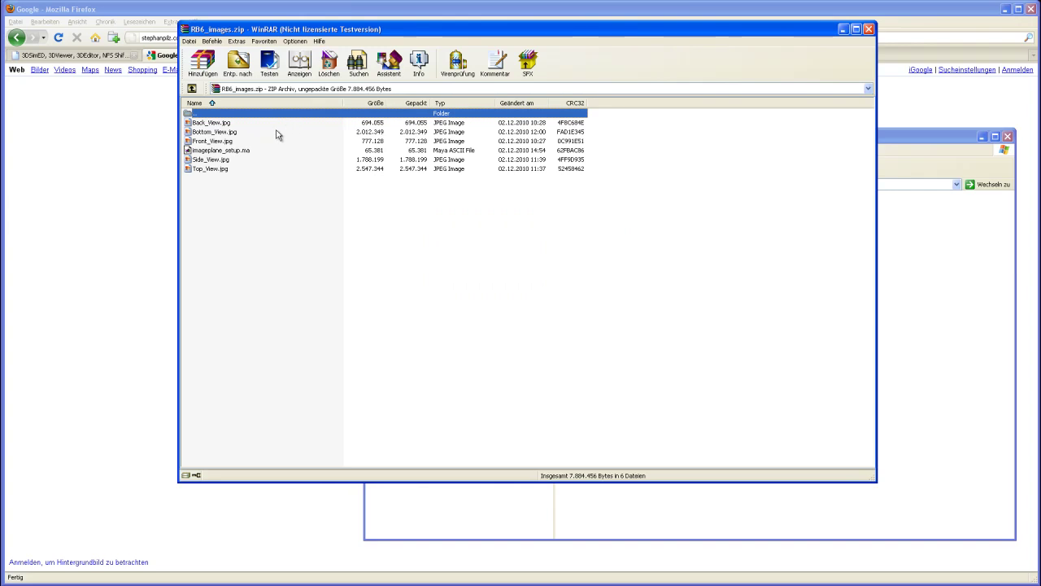
left_click(236, 68)
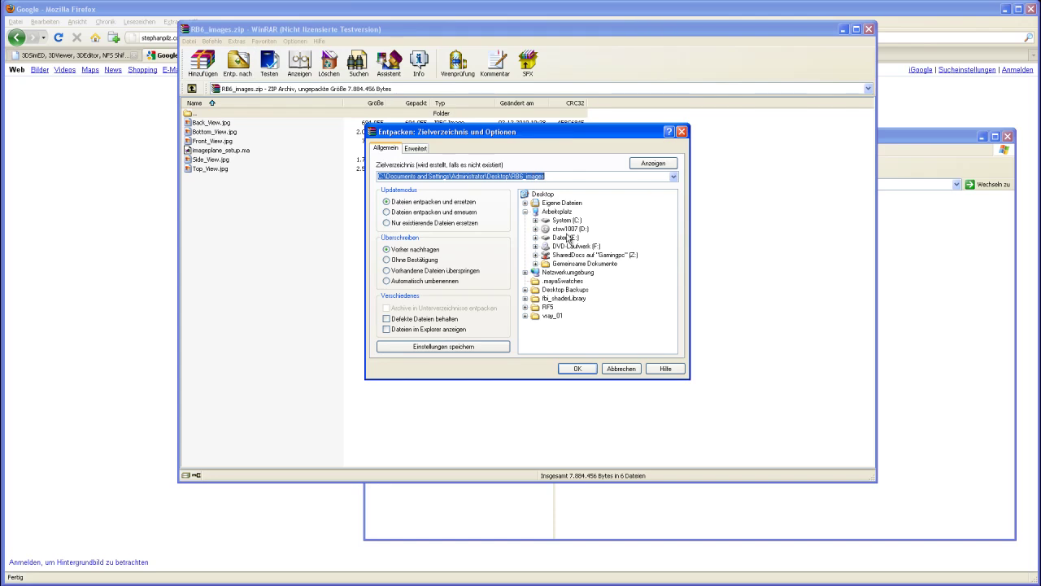
left_click(561, 202)
double_click(554, 203)
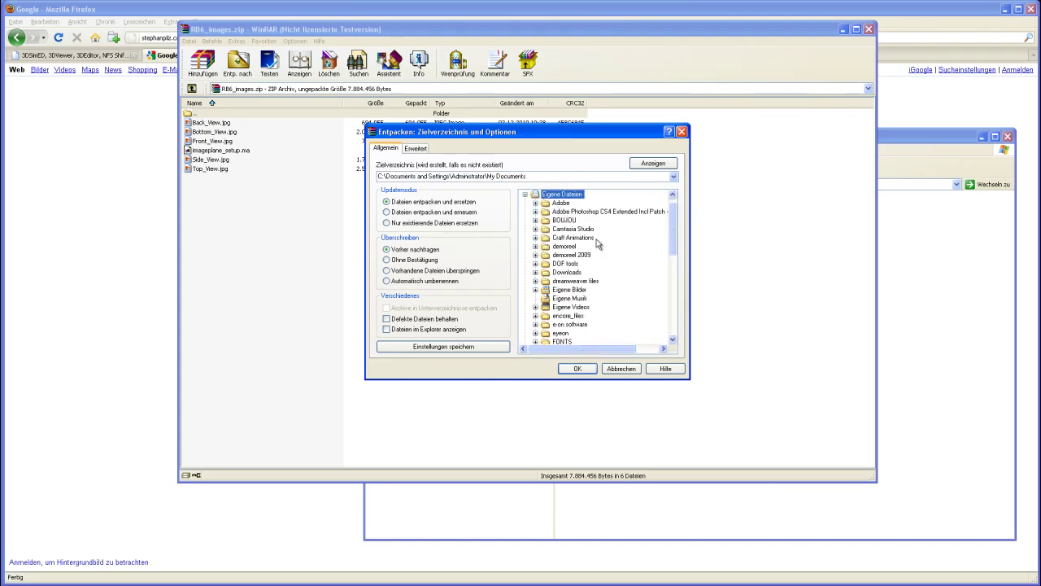
left_click_drag(674, 228, 675, 262)
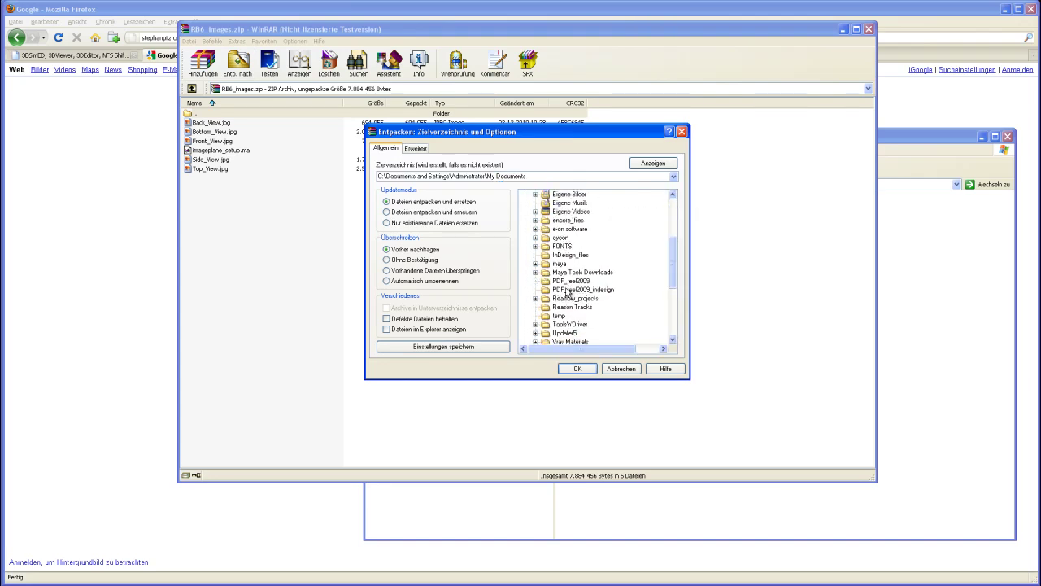
double_click(560, 263)
left_click_drag(672, 265, 676, 292)
double_click(573, 290)
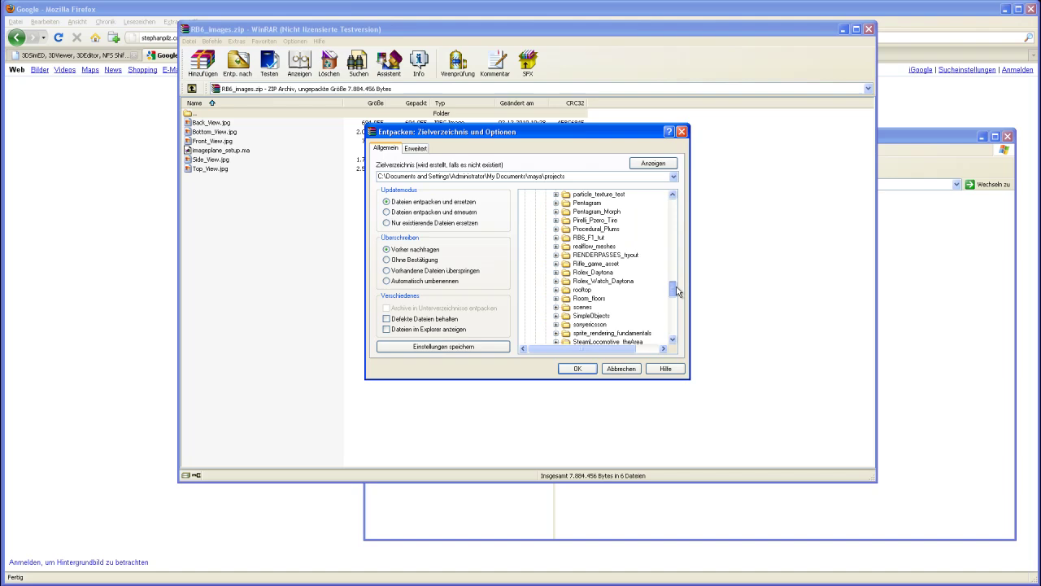
- Extract the archive into RB6_F1_tut\sourceimages and minimise WinRAR
double_click(590, 237)
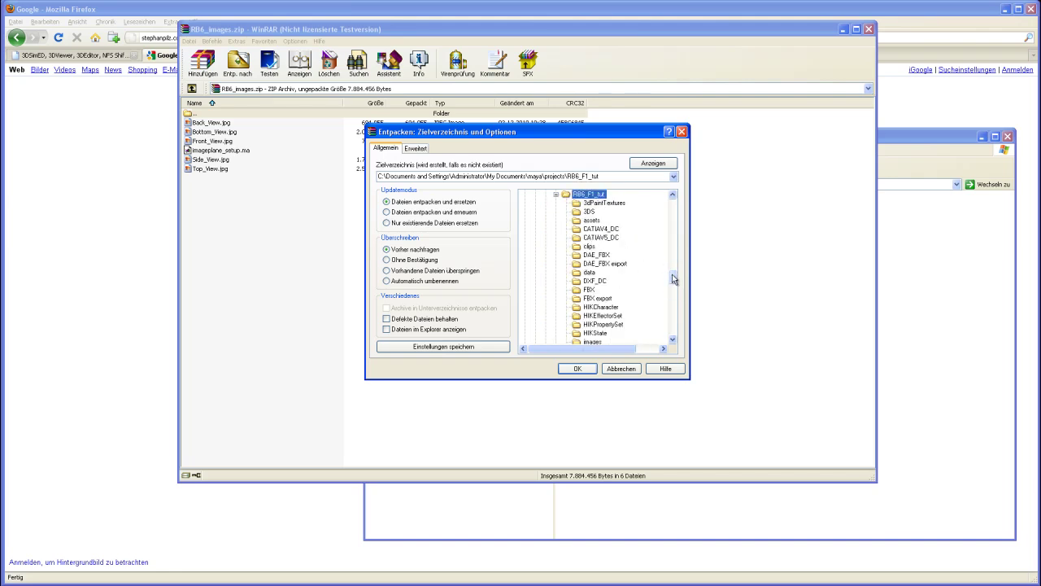
left_click_drag(674, 280, 674, 291)
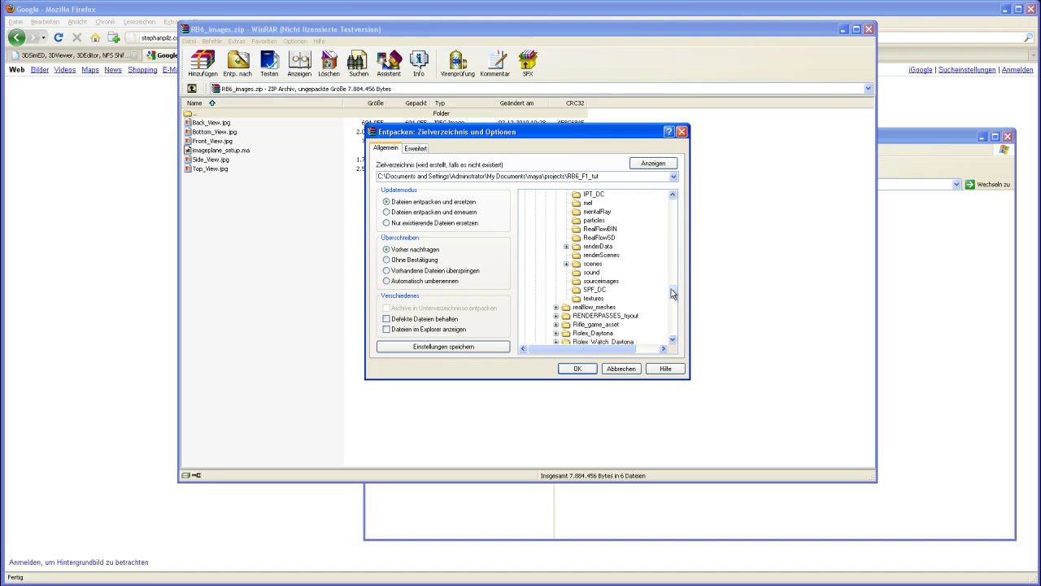
left_click(604, 281)
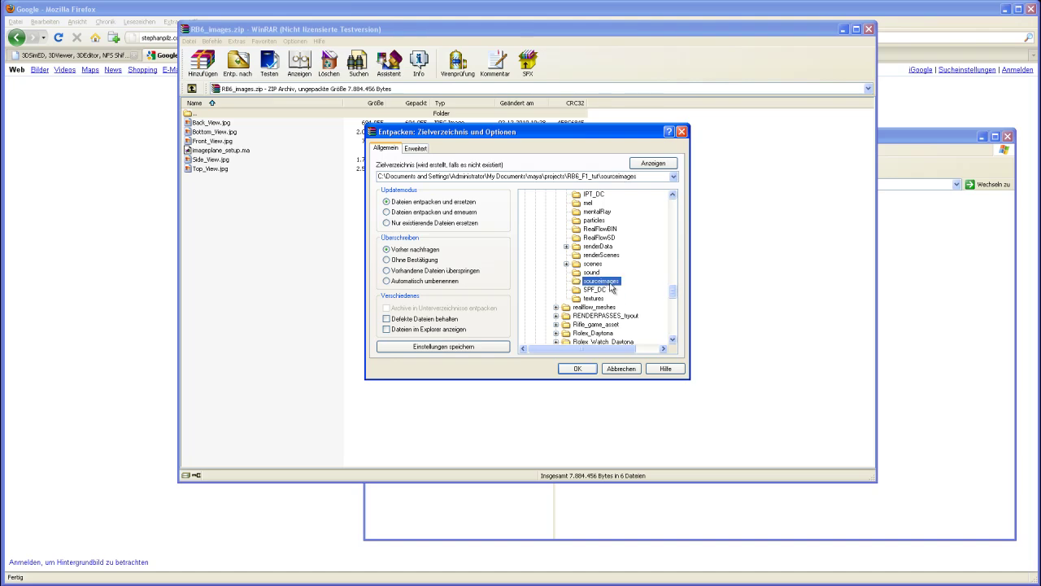
left_click(578, 369)
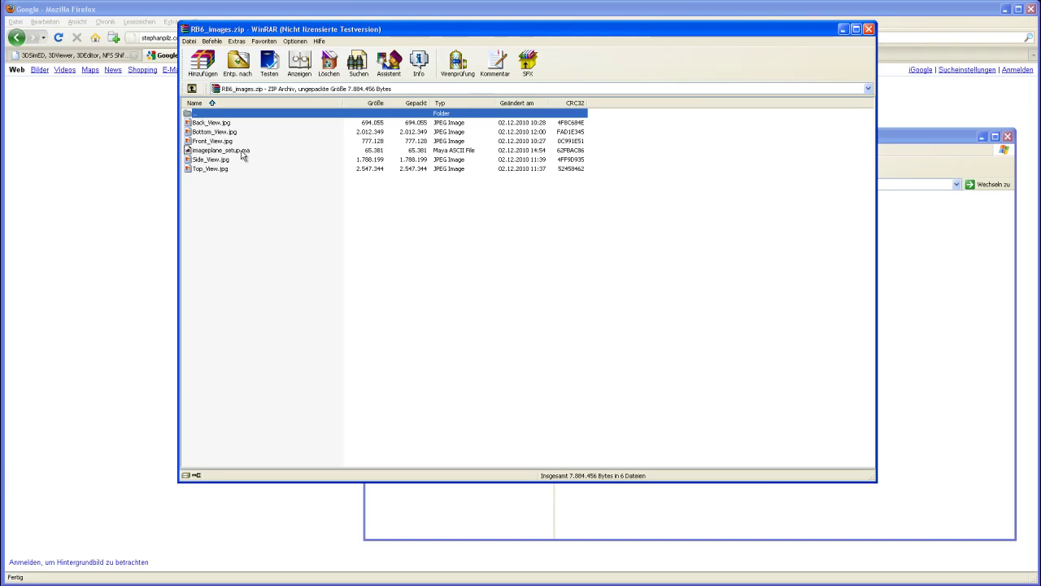
left_click(844, 28)
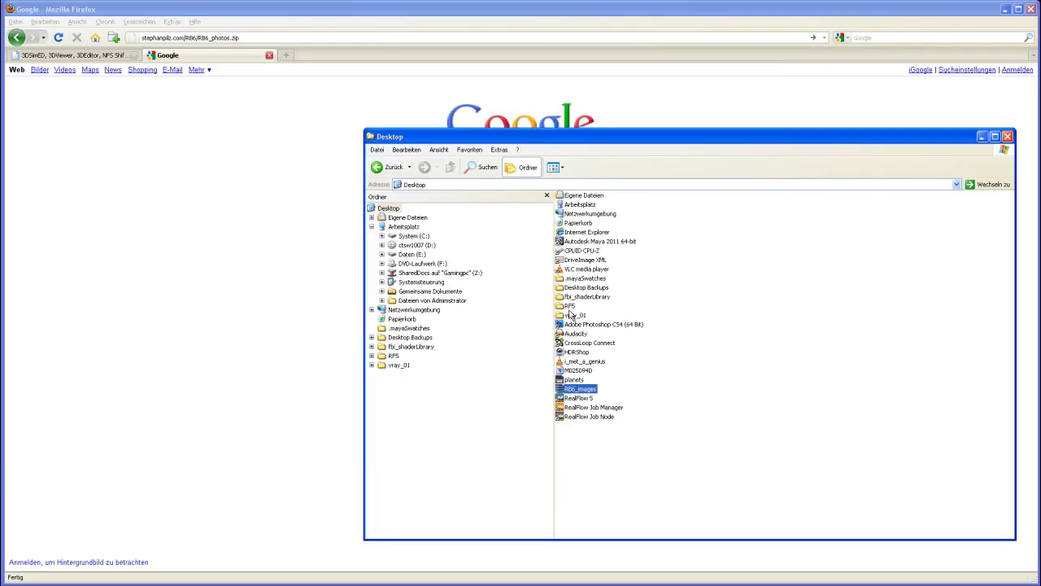
- Switch to Maya's empty scene, then bring the Desktop Explorer window back in front
left_click(982, 137)
key("alt+Tab")
key("alt+Tab")
key("alt+Tab")
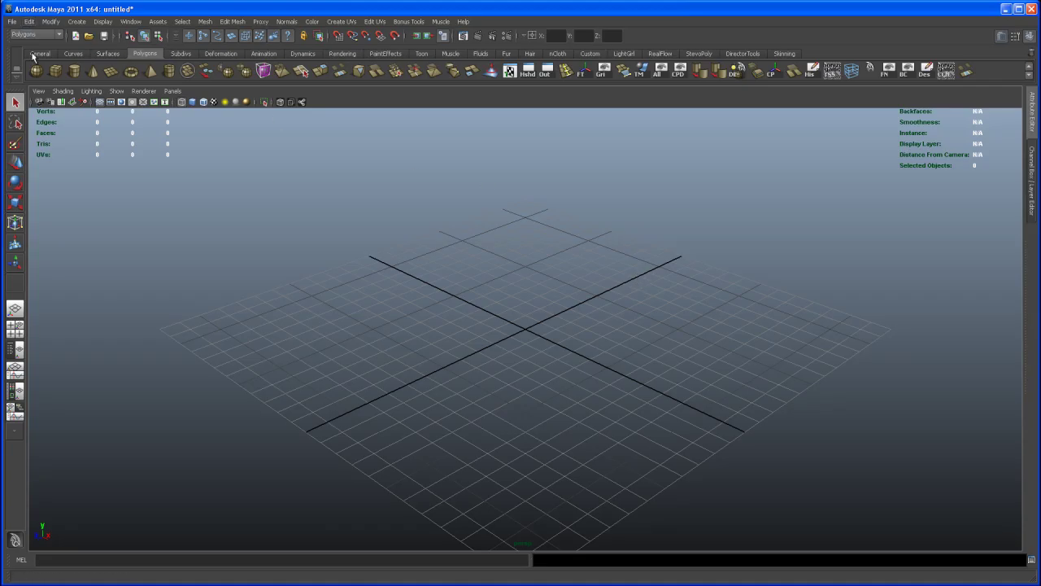
left_click(13, 22)
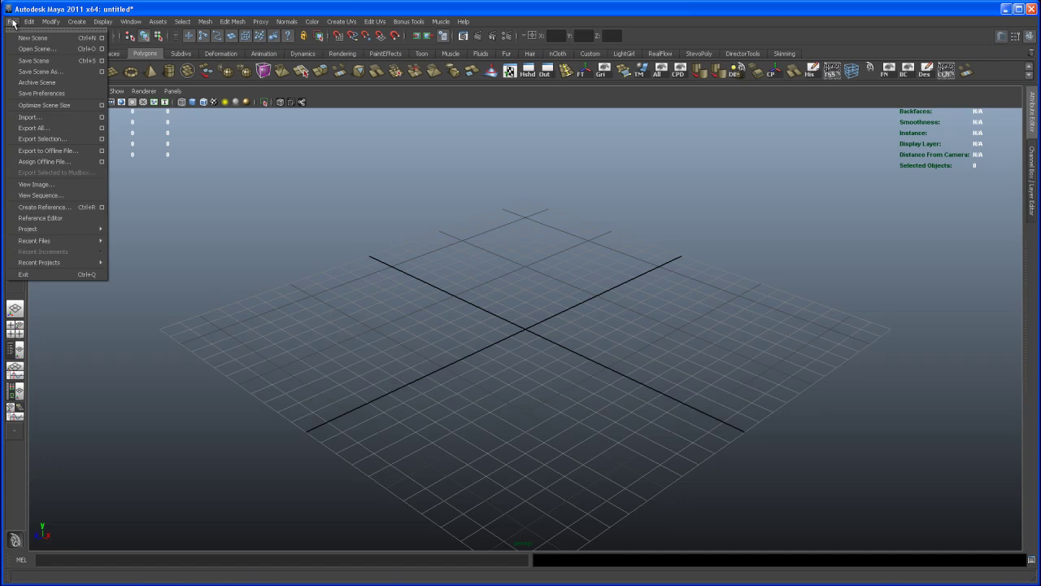
left_click(27, 10)
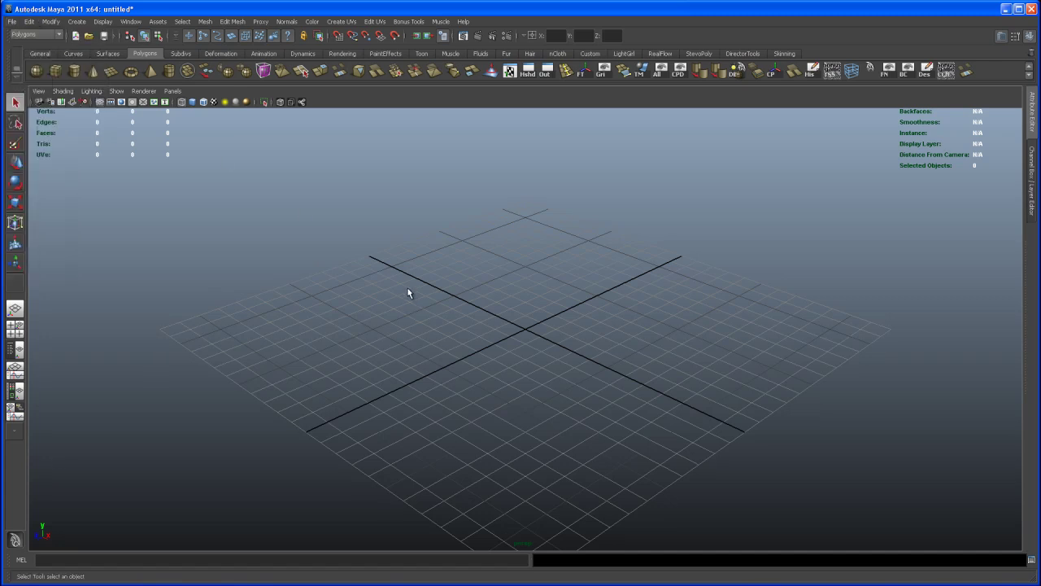
key("alt+Tab")
key("alt+Tab")
key("alt+Tab")
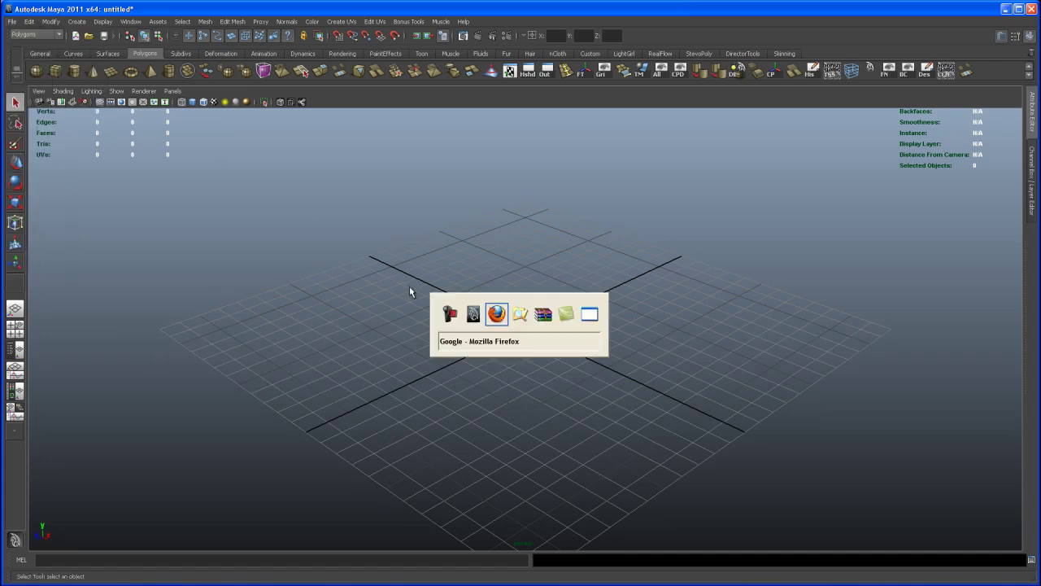
key("alt+Tab")
key("alt+Tab")
key("alt+Tab")
key("alt+Tab")
key("alt+Tab")
key("alt+Tab")
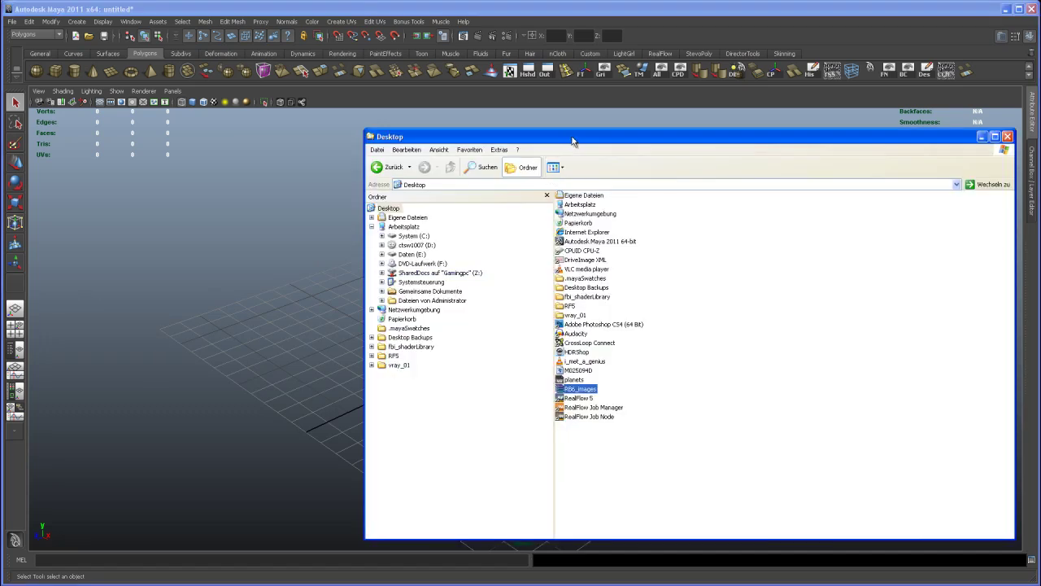
- Browse in Explorer to Eigene Dateien\maya\projects\RB6_F1_tut
left_click_drag(573, 134, 458, 126)
left_click(299, 206)
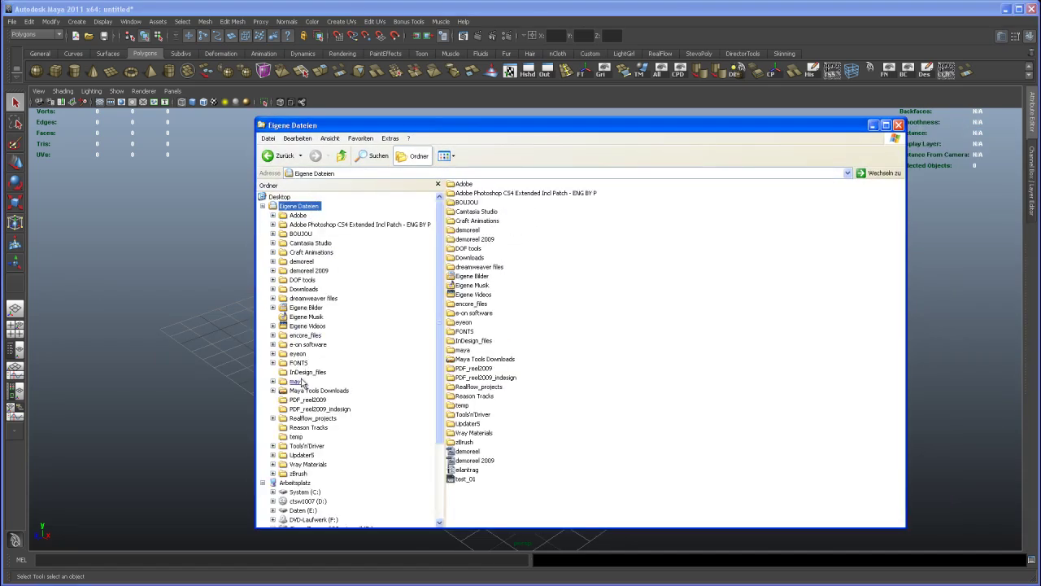
left_click(297, 380)
scroll(441, 286, "down", 2)
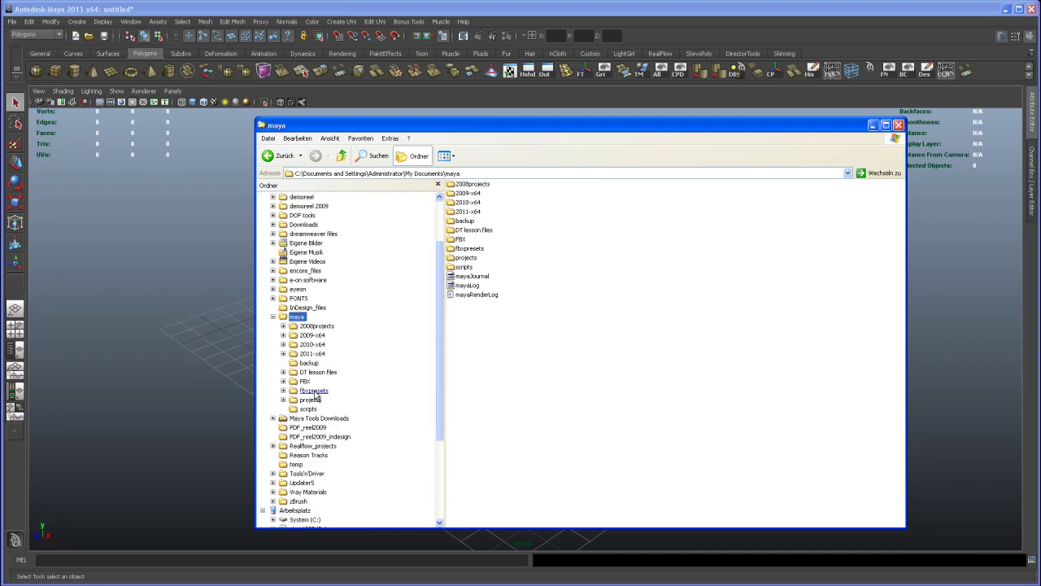
left_click(314, 400)
scroll(371, 449, "down", 13)
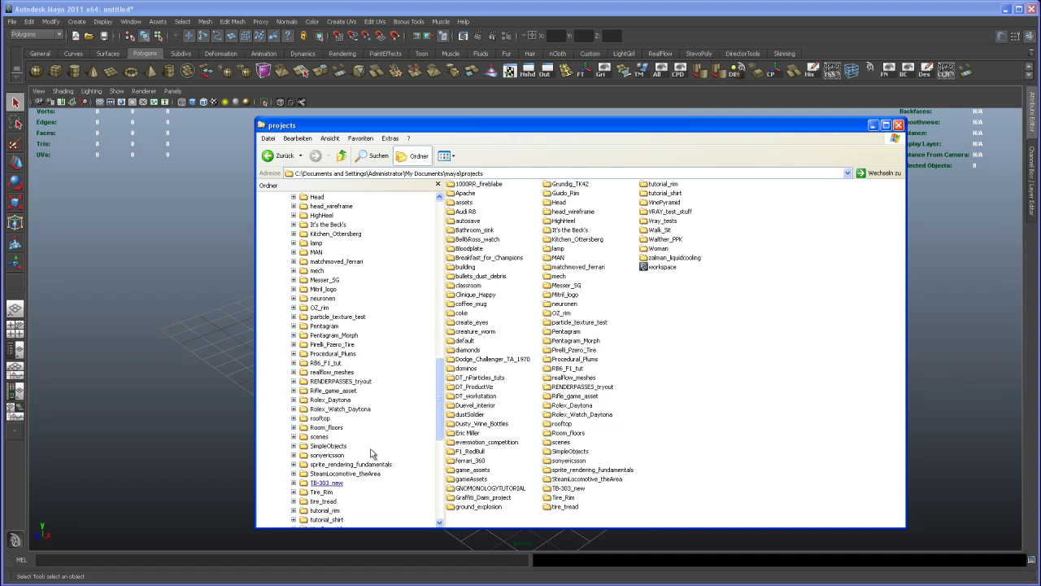
left_click(337, 365)
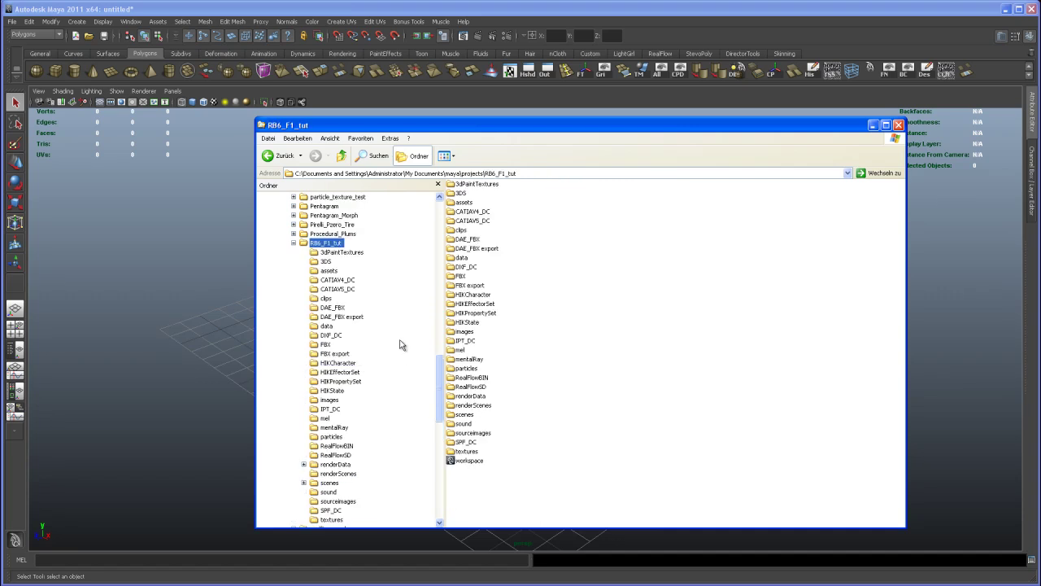
mouse_move(440, 372)
left_mouse_down()
mouse_move(441, 392)
mouse_move(441, 382)
left_mouse_up()
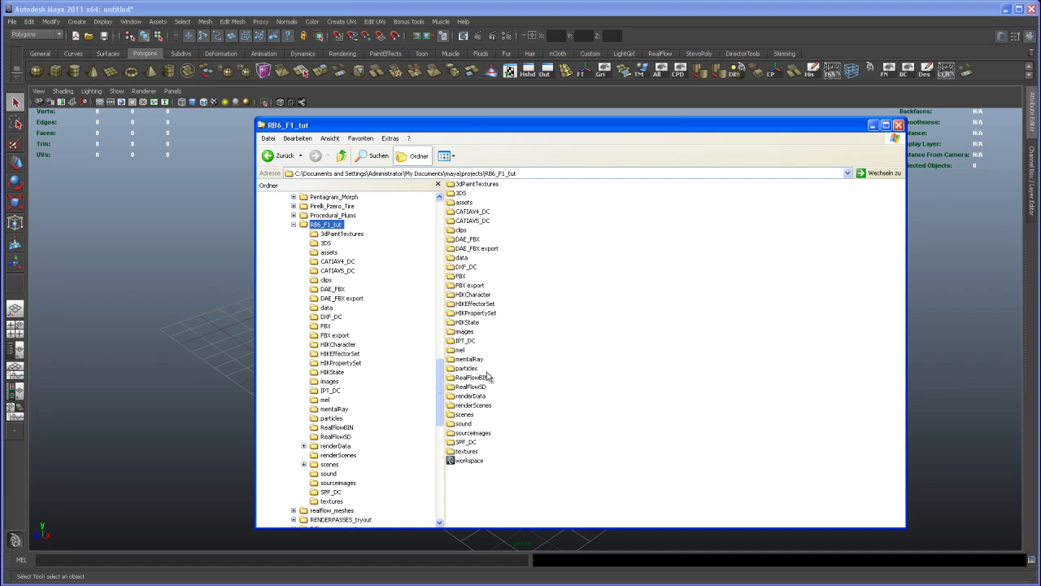
- Move imageplane_setup from sourceimages into the project's scenes folder
double_click(474, 433)
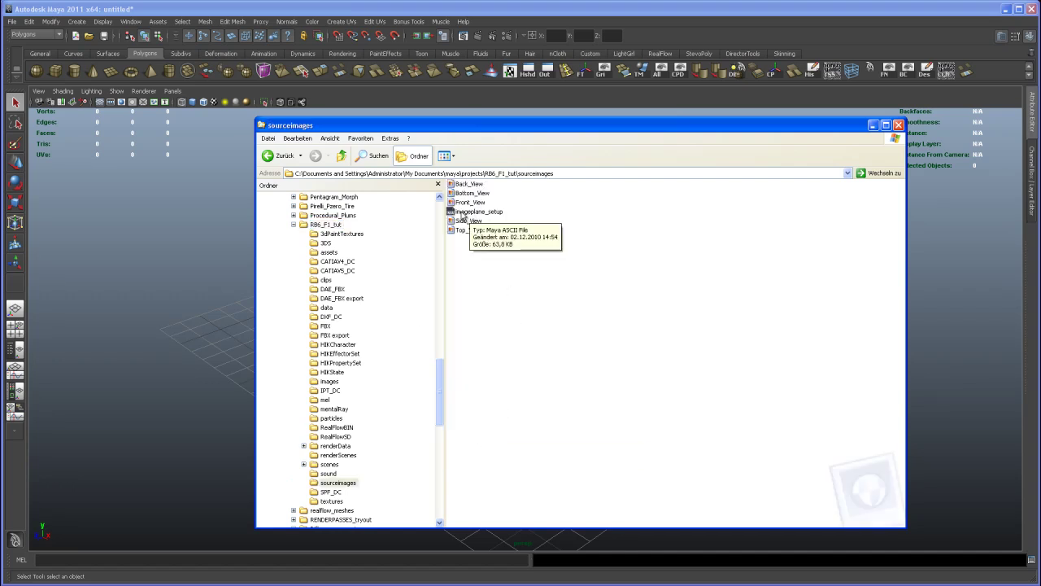
left_click(472, 212)
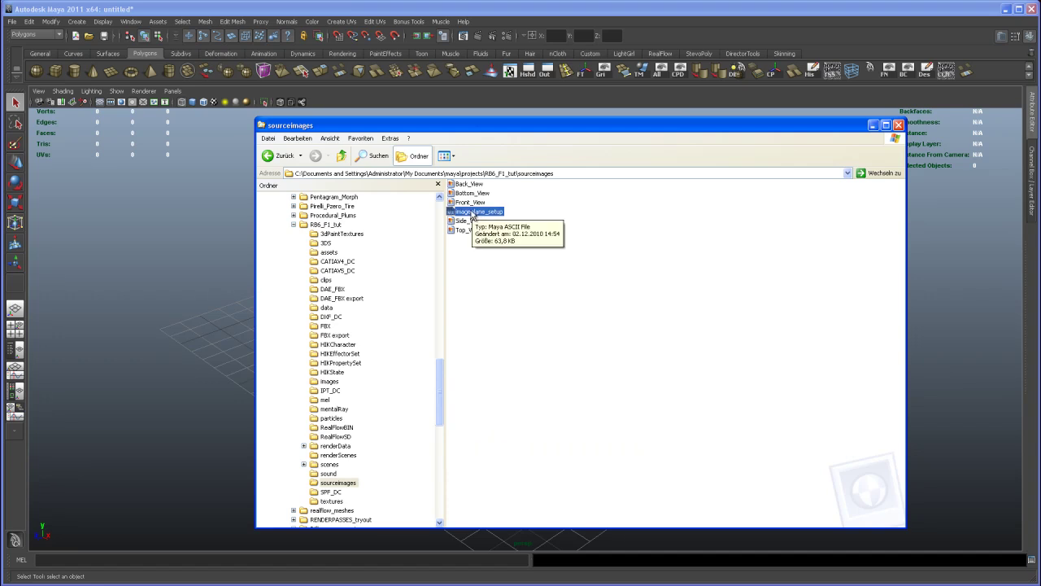
left_click_drag(475, 215, 354, 465)
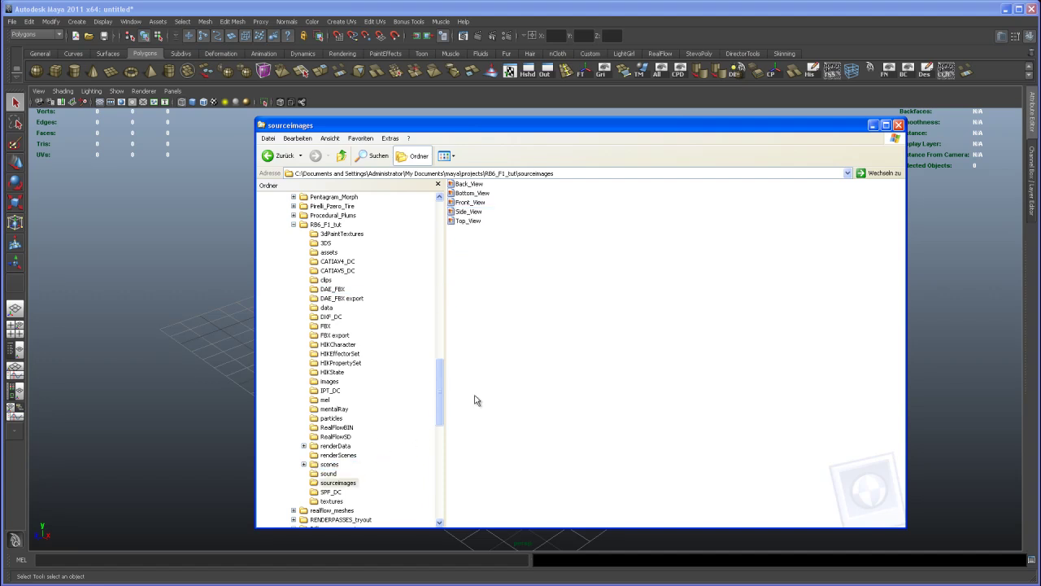
- Open imageplane_setup.ma from the RB6_F1_tut scenes folder in Maya
left_click(873, 124)
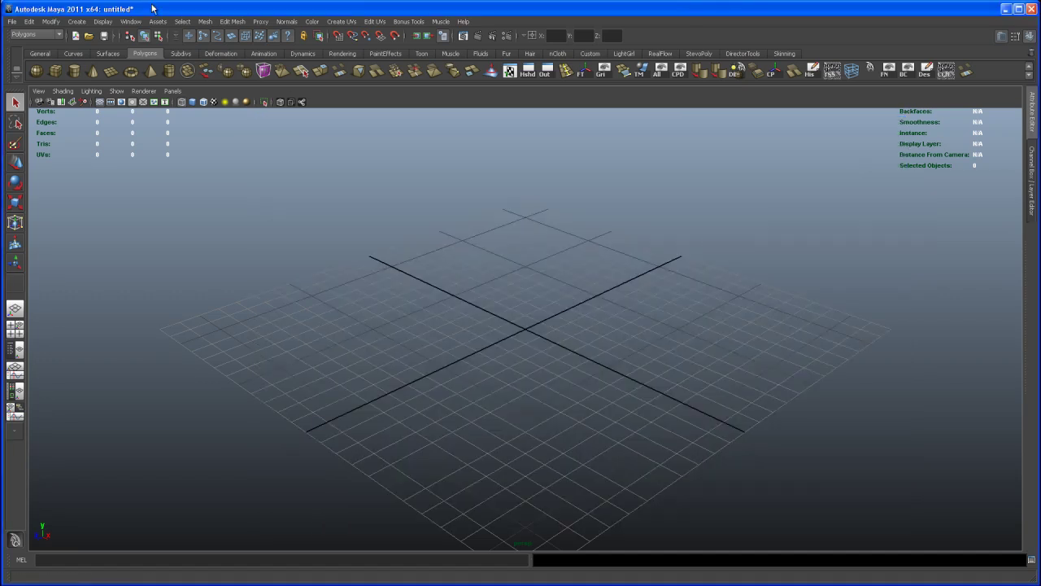
left_click(12, 22)
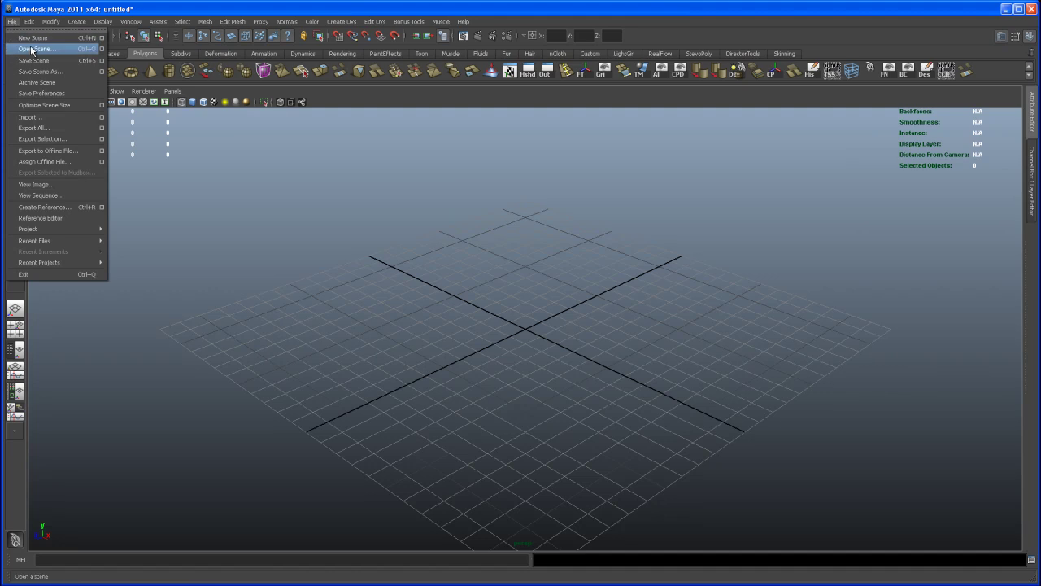
left_click(35, 49)
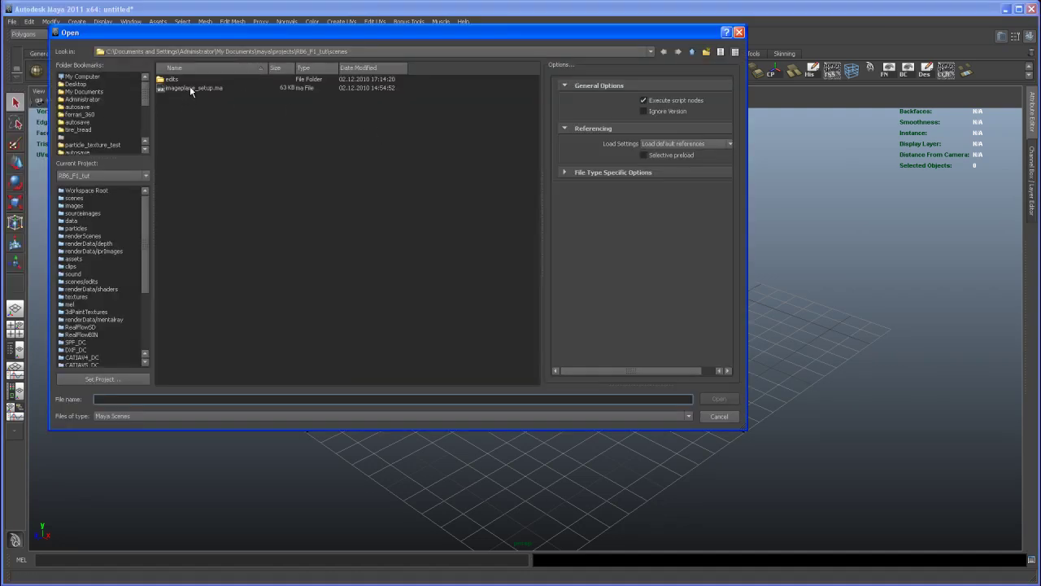
double_click(190, 87)
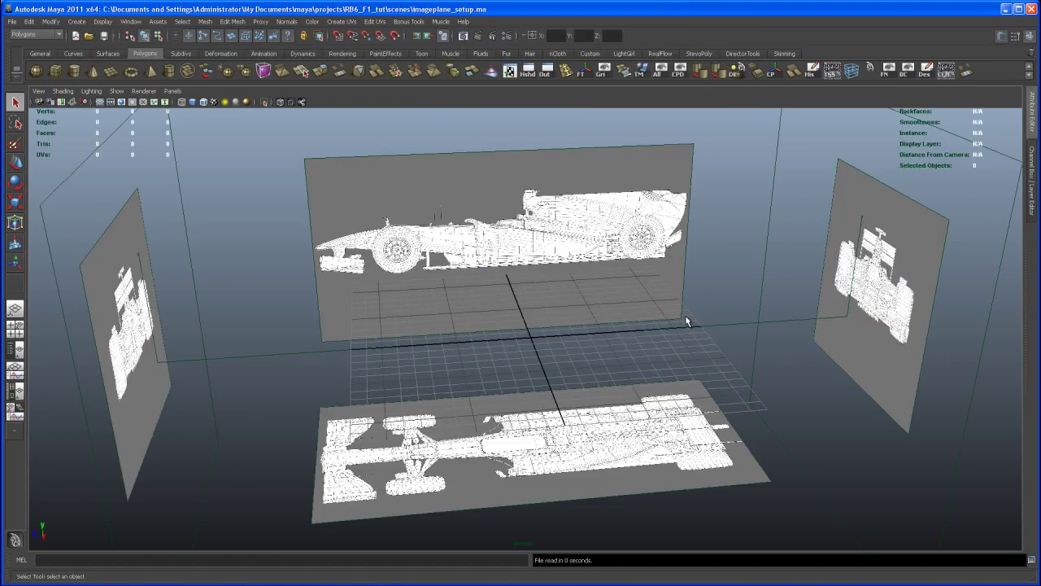
left_click_drag(642, 365, 606, 342, "alt")
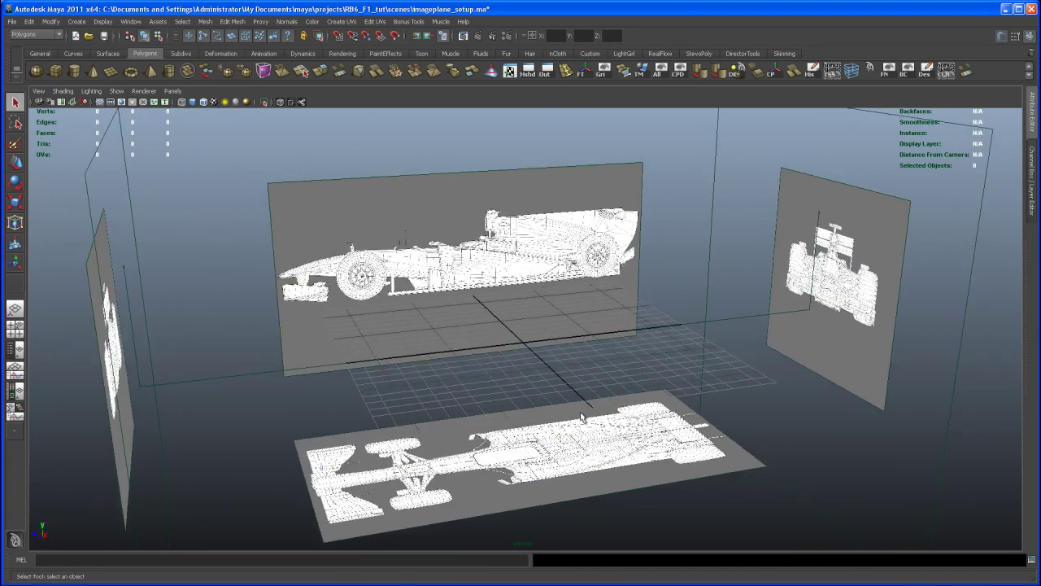
left_click_drag(584, 417, 693, 364, "alt")
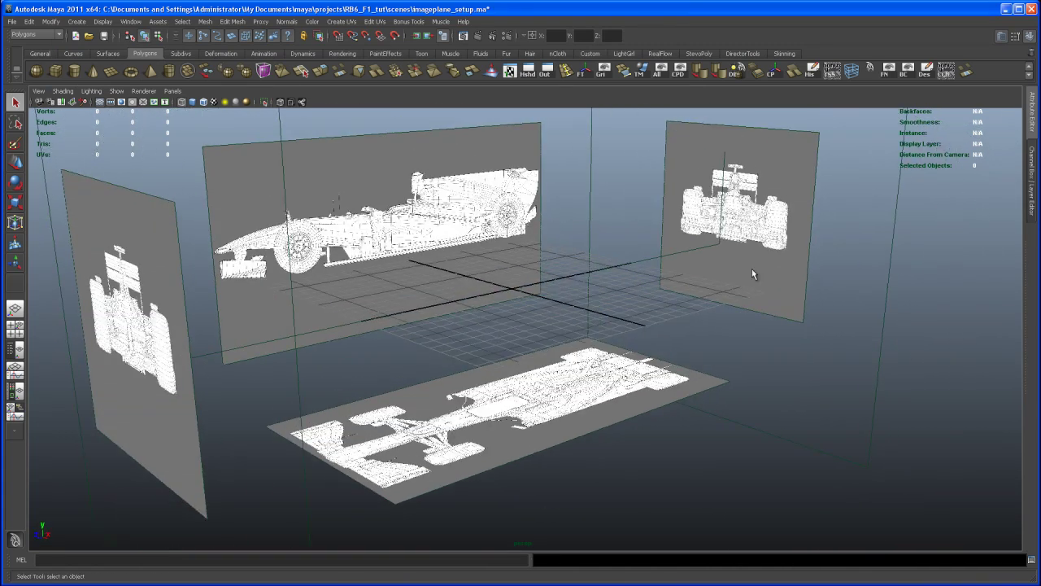
left_click_drag(768, 228, 528, 338, "alt")
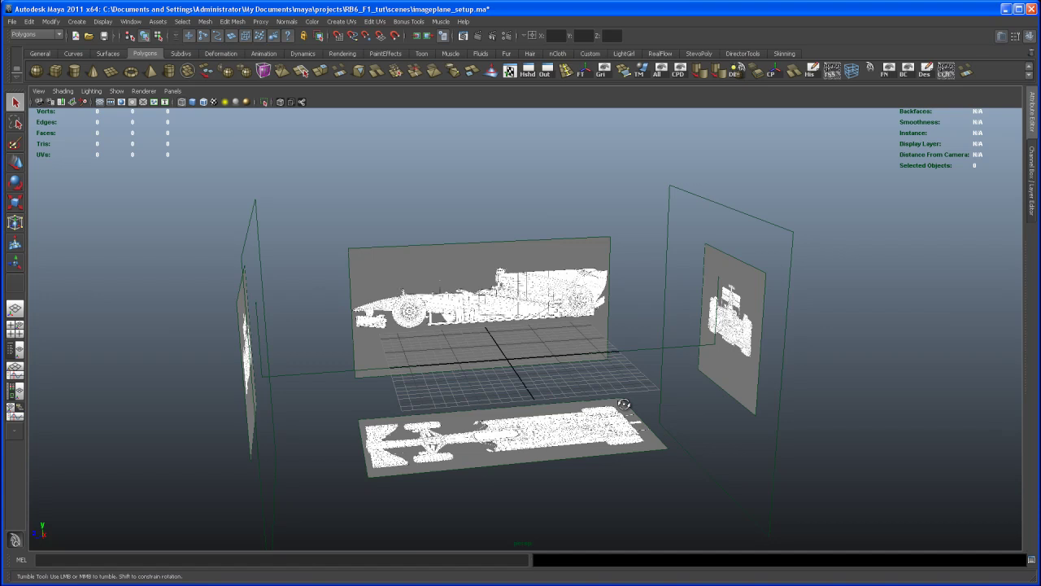
left_click_drag(619, 399, 578, 399, "alt")
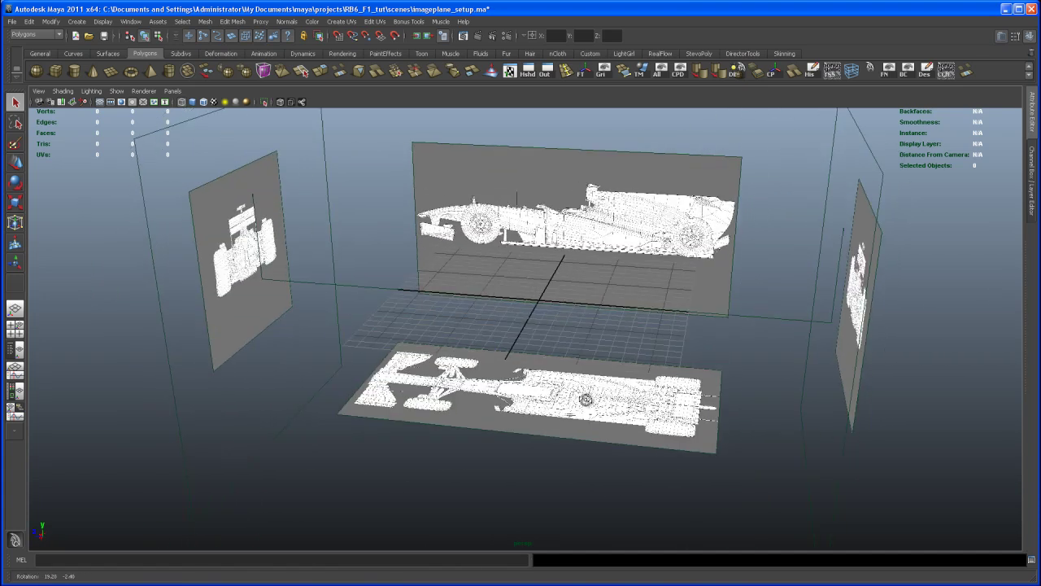
right_click_drag(578, 399, 592, 424, "alt")
left_click_drag(592, 424, 561, 400, "alt")
right_click_drag(561, 400, 568, 369, "alt")
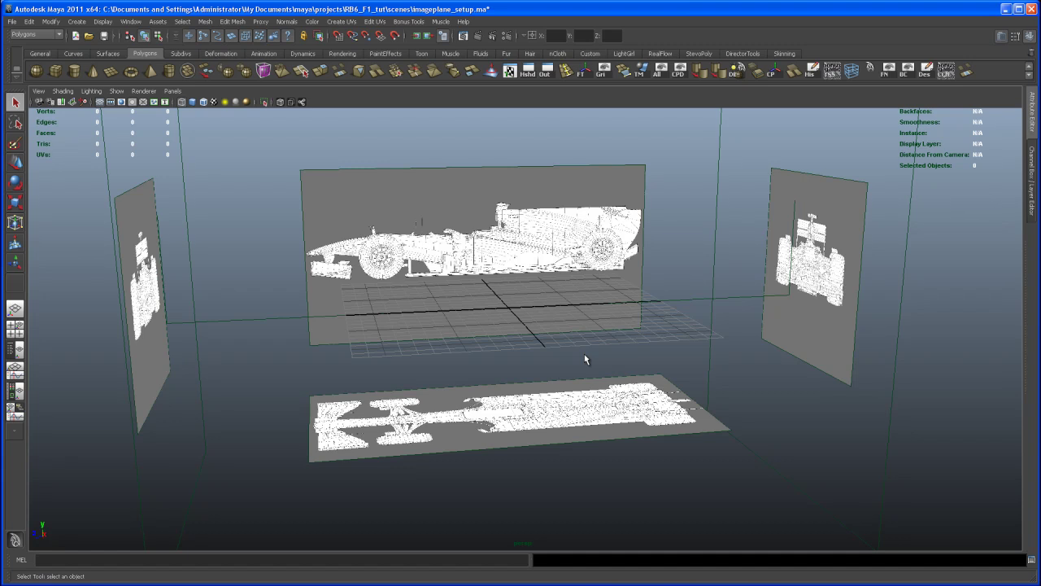
mouse_move(541, 310)
left_mouse_down("alt")
mouse_move(455, 309)
mouse_move(564, 305)
mouse_move(572, 318)
mouse_move(541, 308)
left_mouse_up("alt")
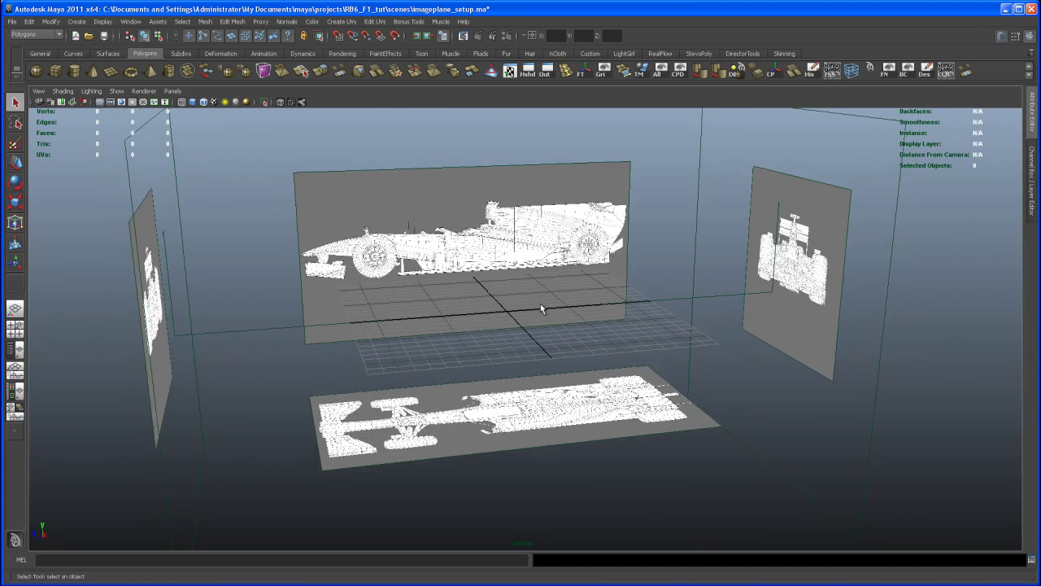